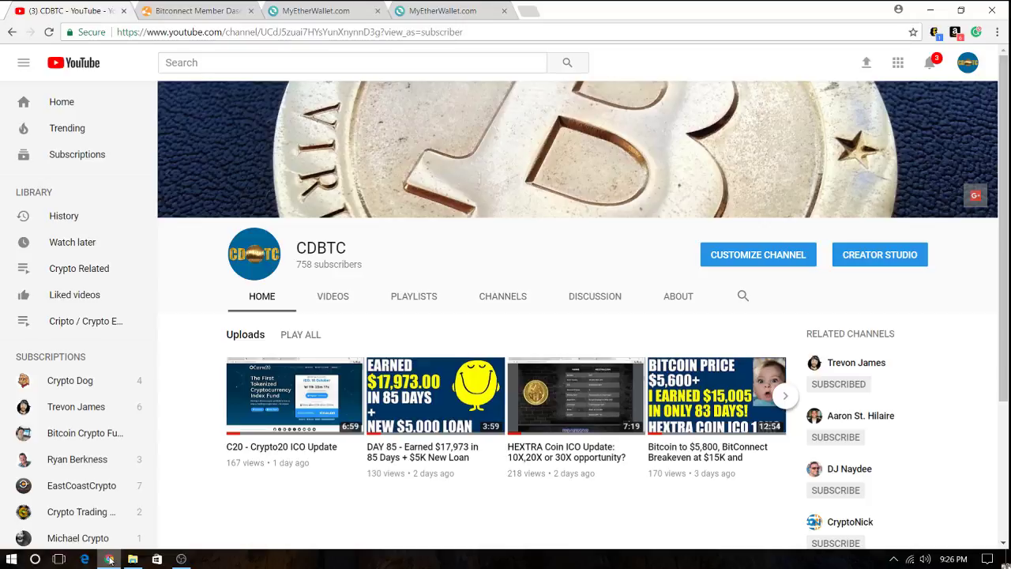
# - Switch from YouTube to the MyEtherWallet.com tab with the empty Create New Wallet form
pyautogui.click(338, 10)
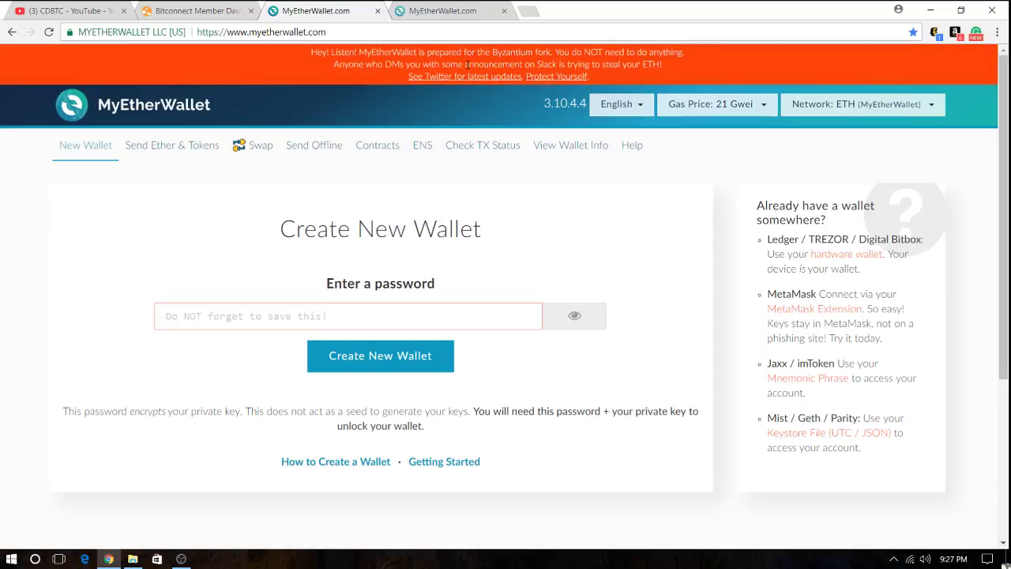
# - View the existing wallet's 1.278 ETH balance, QR code and AIR, COB and C20 token balances
pyautogui.click(471, 10)
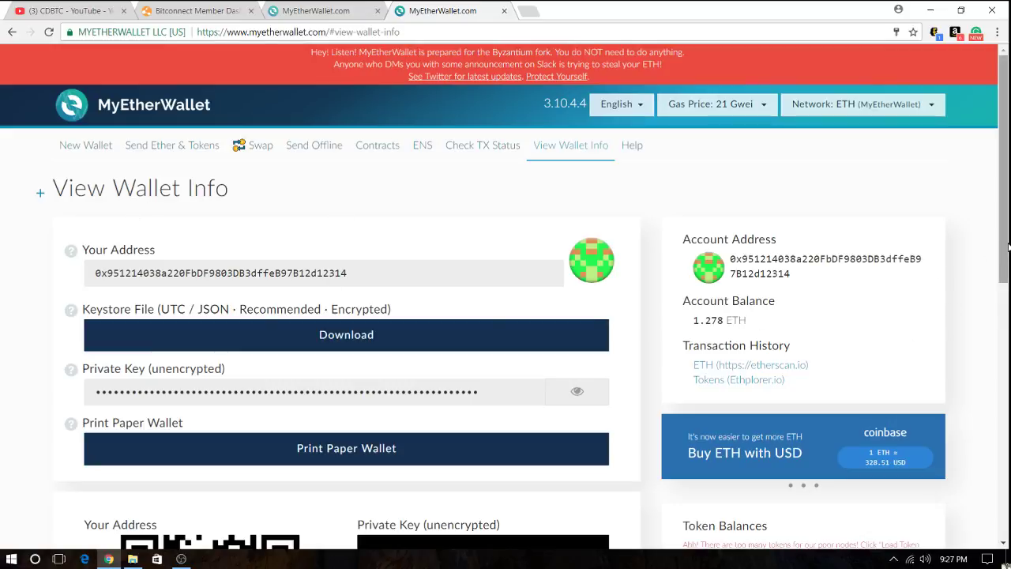
pyautogui.moveTo(1007, 290); pyautogui.dragTo(999, 353)
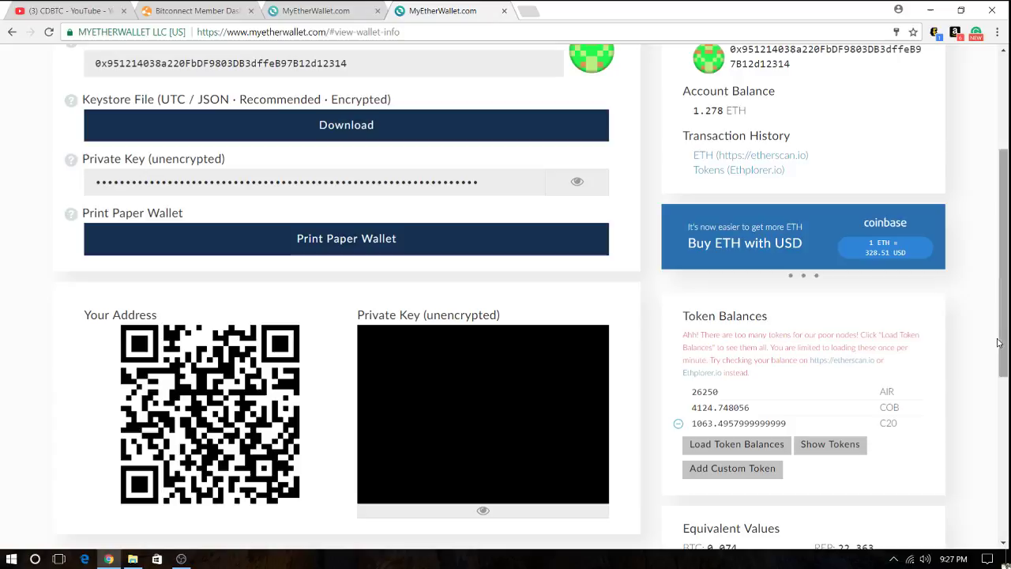
pyautogui.moveTo(948, 335); pyautogui.dragTo(1002, 329)
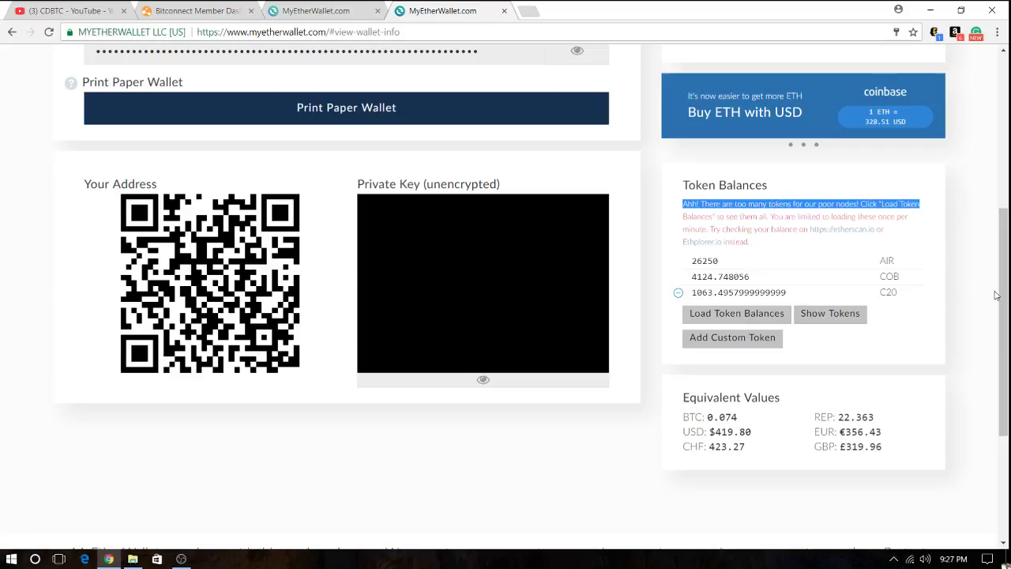
pyautogui.moveTo(1002, 290); pyautogui.dragTo(1001, 141)
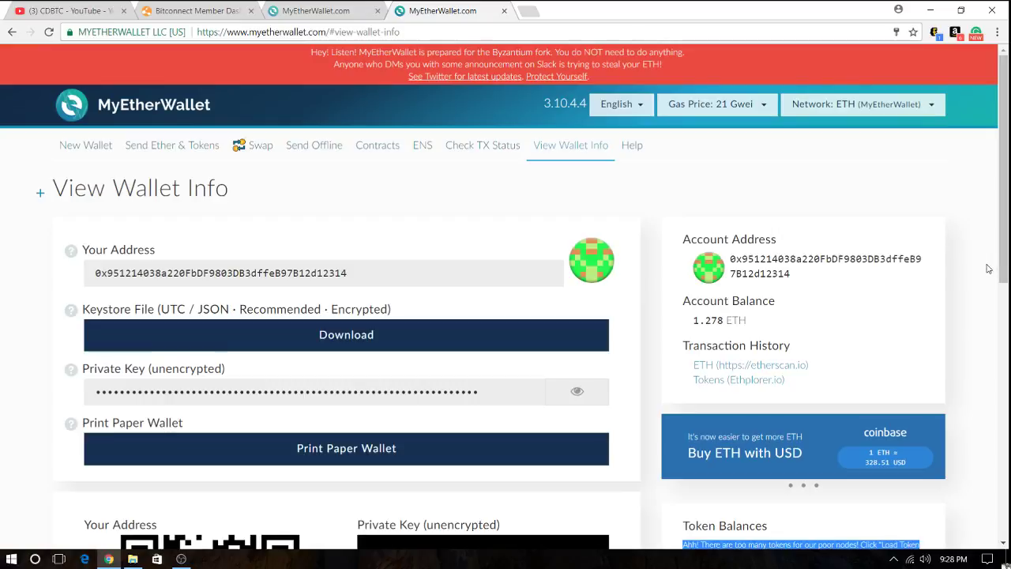
# - Back on the Create New Wallet tab, enter a password for the new wallet
pyautogui.click(289, 9)
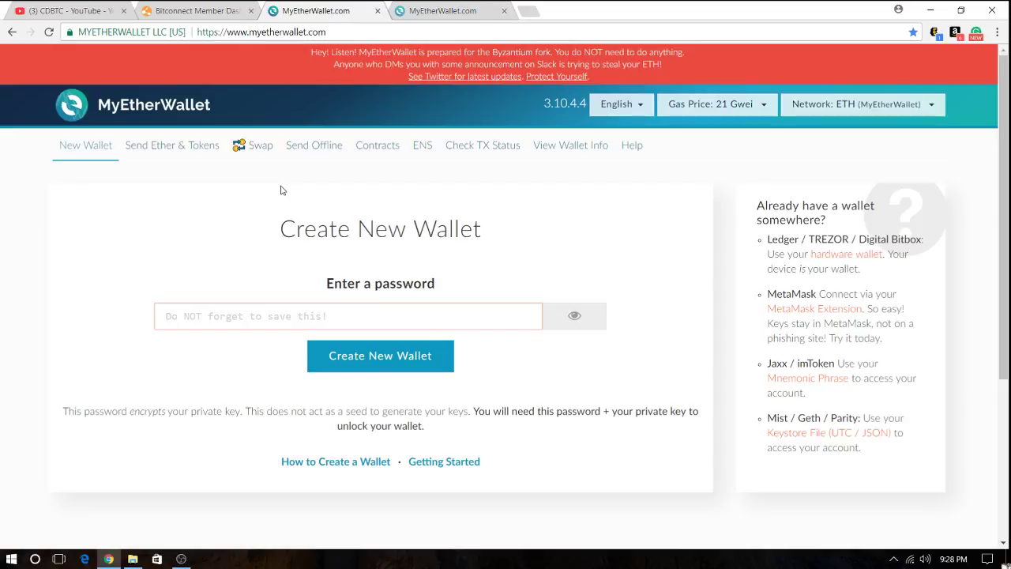
pyautogui.click(297, 315)
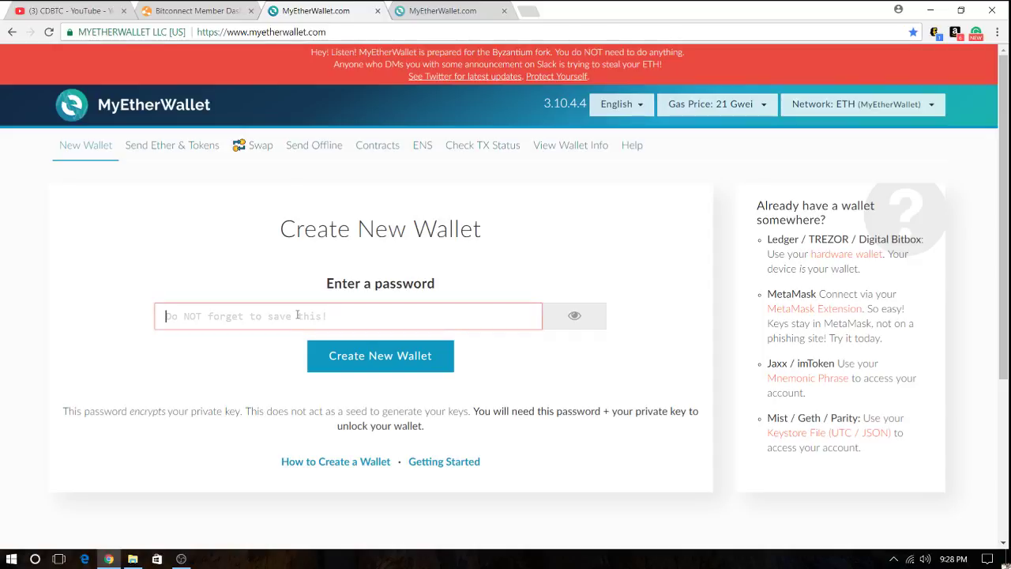
pyautogui.write('••••••••••')
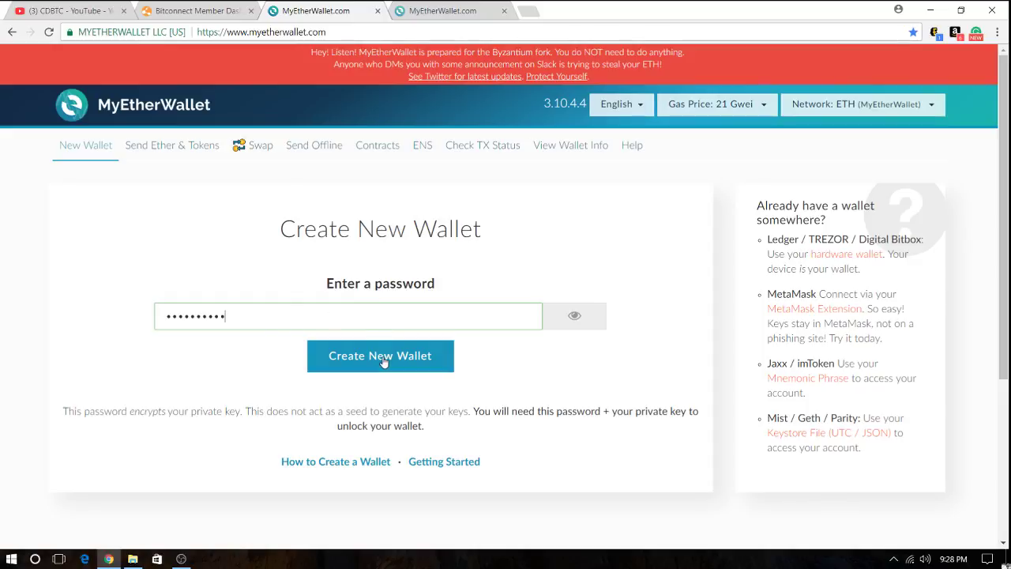
# - Generate the wallet, download its UTC / JSON keystore file, and confirm with 'I understand. Continue.'
pyautogui.click(384, 361)
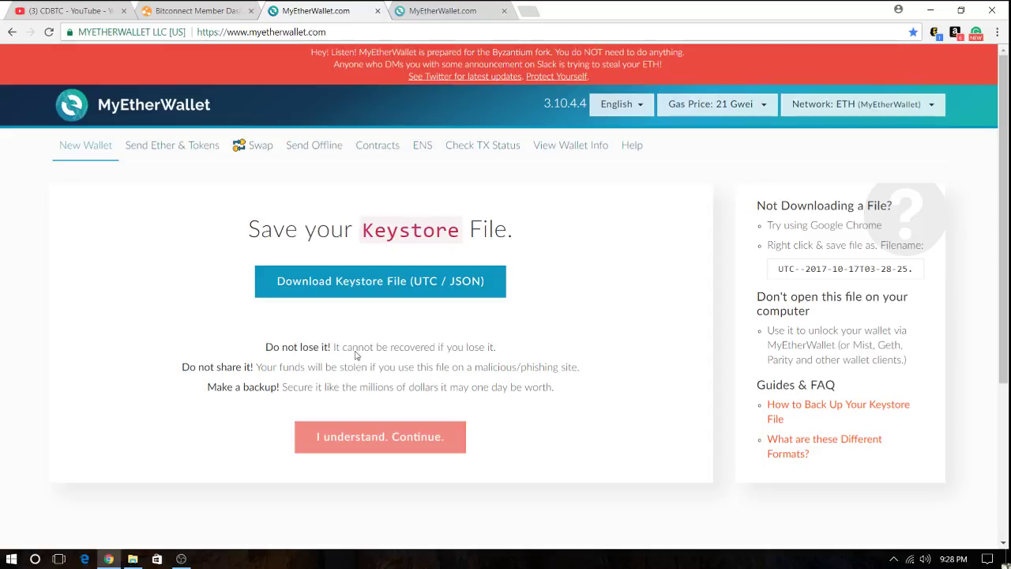
pyautogui.click(396, 288)
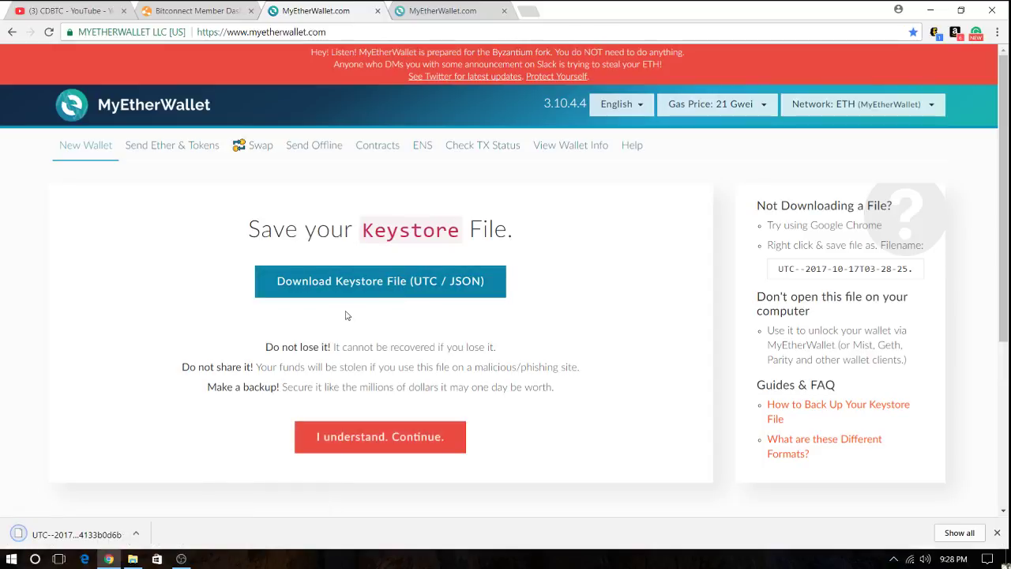
pyautogui.click(409, 436)
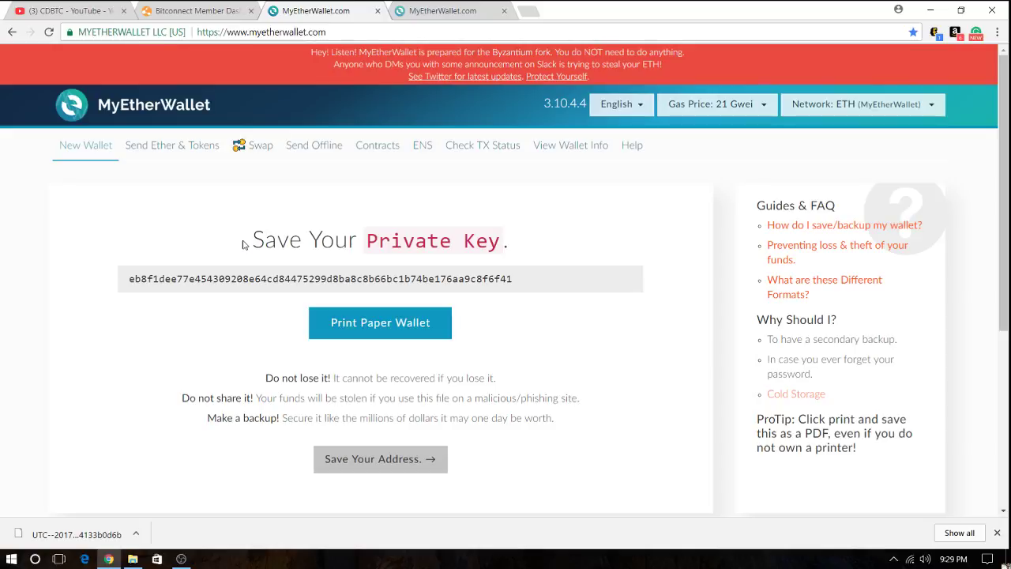
pyautogui.click(349, 30)
pyautogui.click(368, 32)
# - Under View Wallet Info, choose Keystore File, load the UTC file from Downloads, and type its password
pyautogui.click(577, 152)
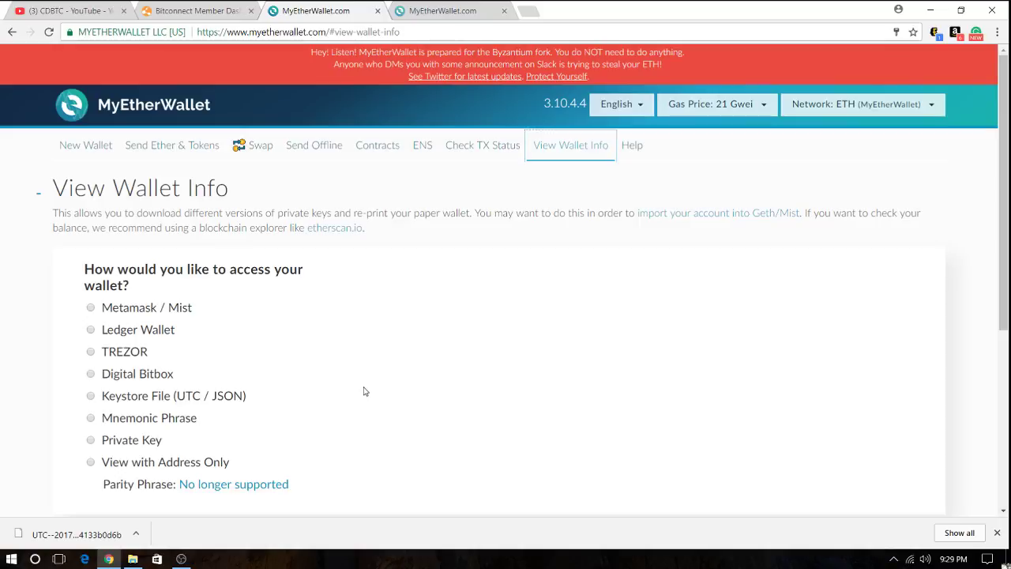
pyautogui.click(91, 395)
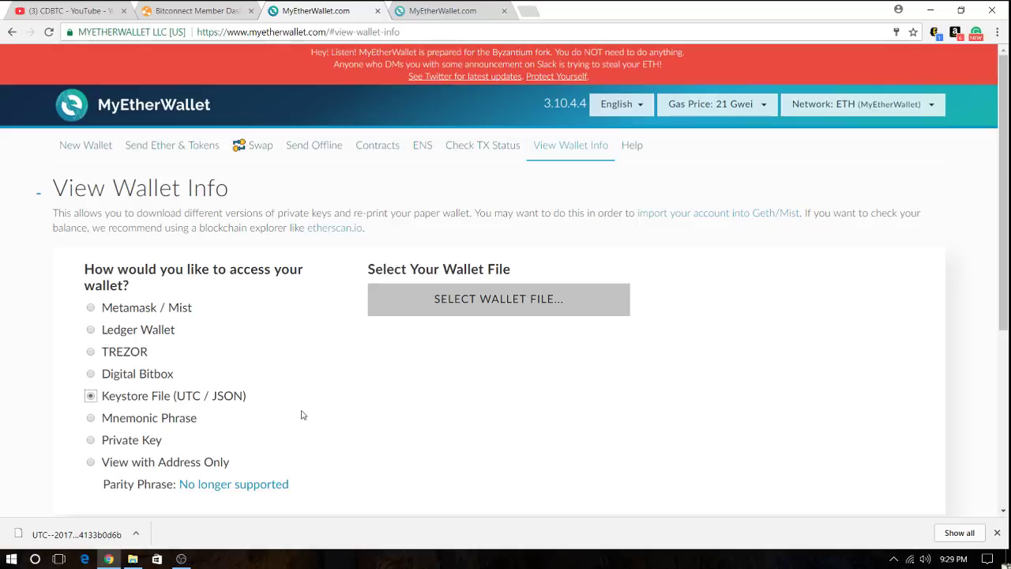
pyautogui.click(504, 305)
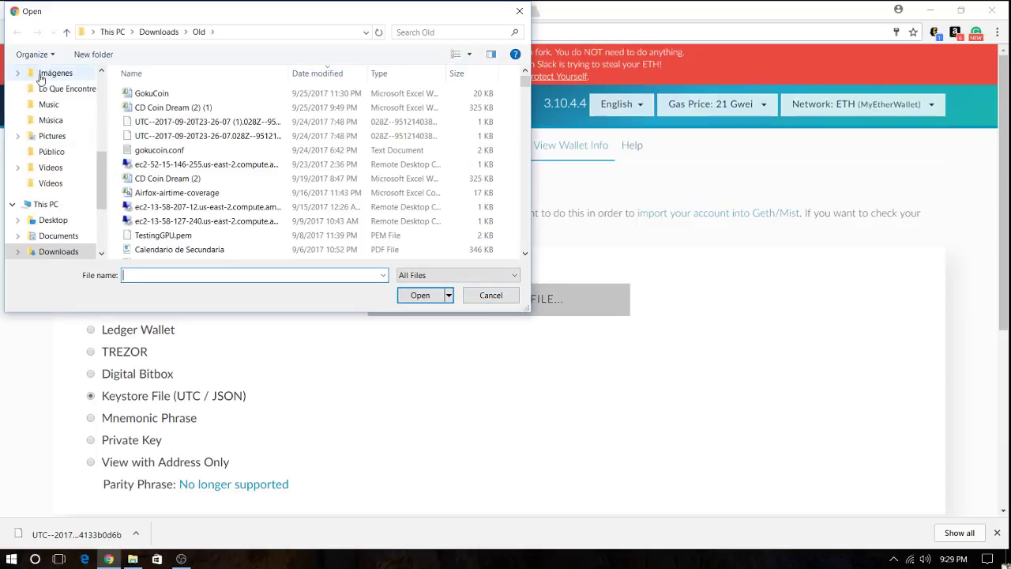
pyautogui.scroll(5, 102, 83)
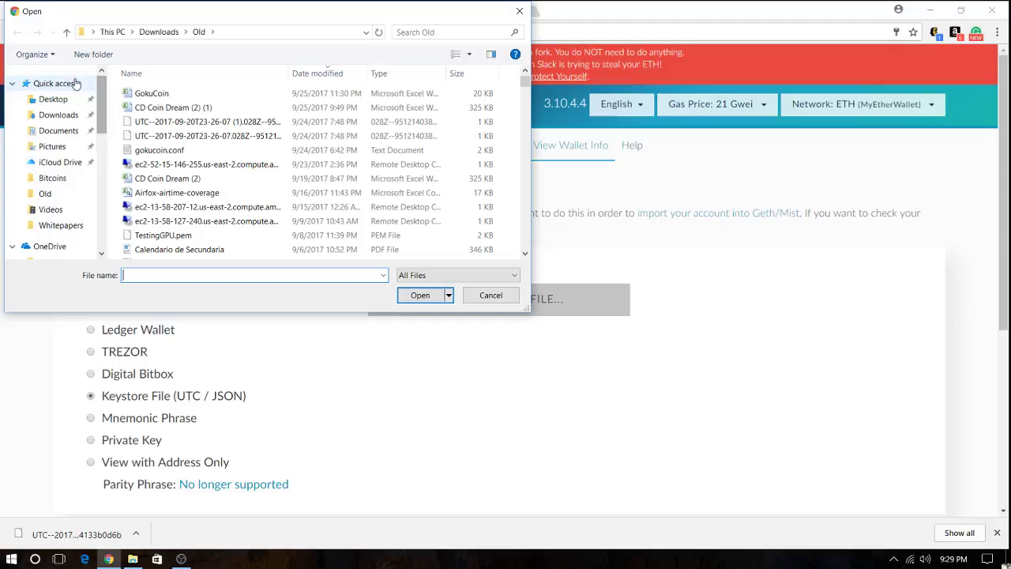
pyautogui.click(64, 118)
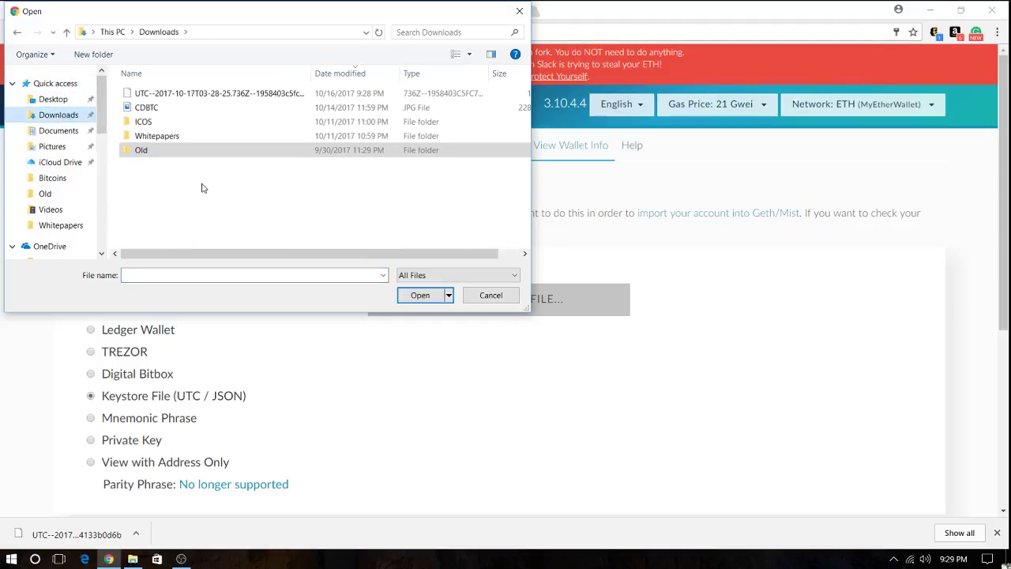
pyautogui.doubleClick(206, 93)
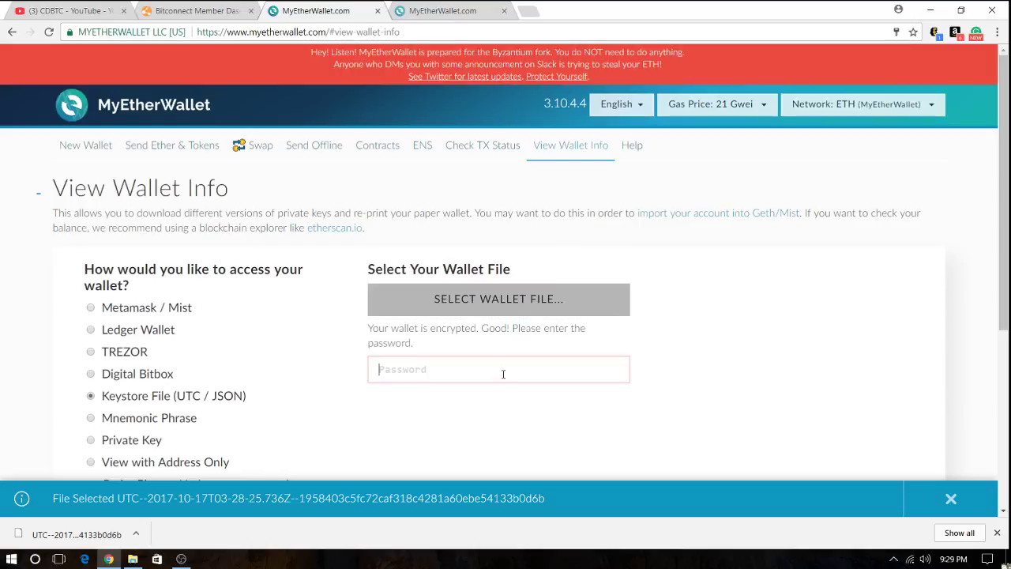
pyautogui.click(503, 374)
pyautogui.write('••')
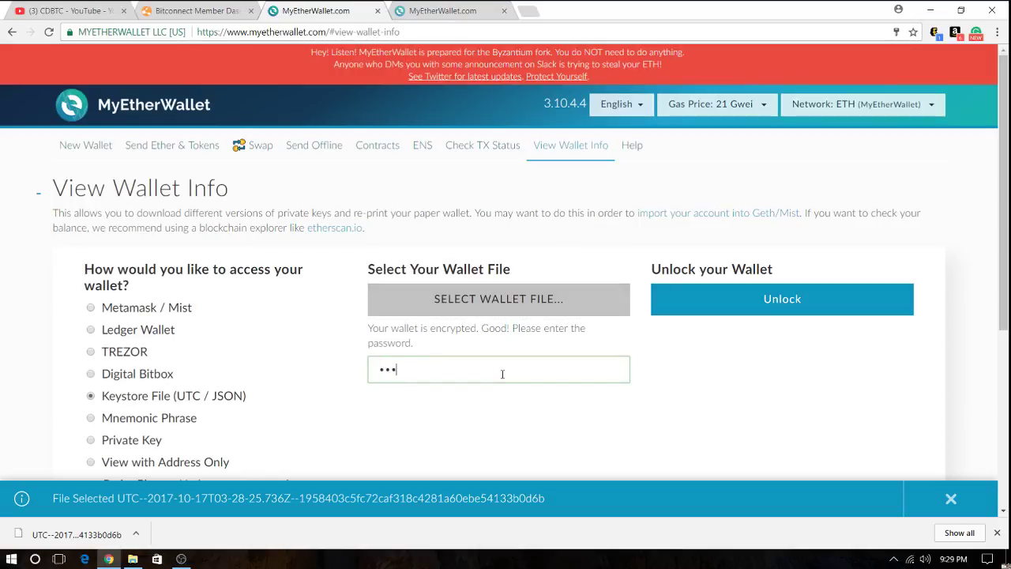
pyautogui.write('••••••')
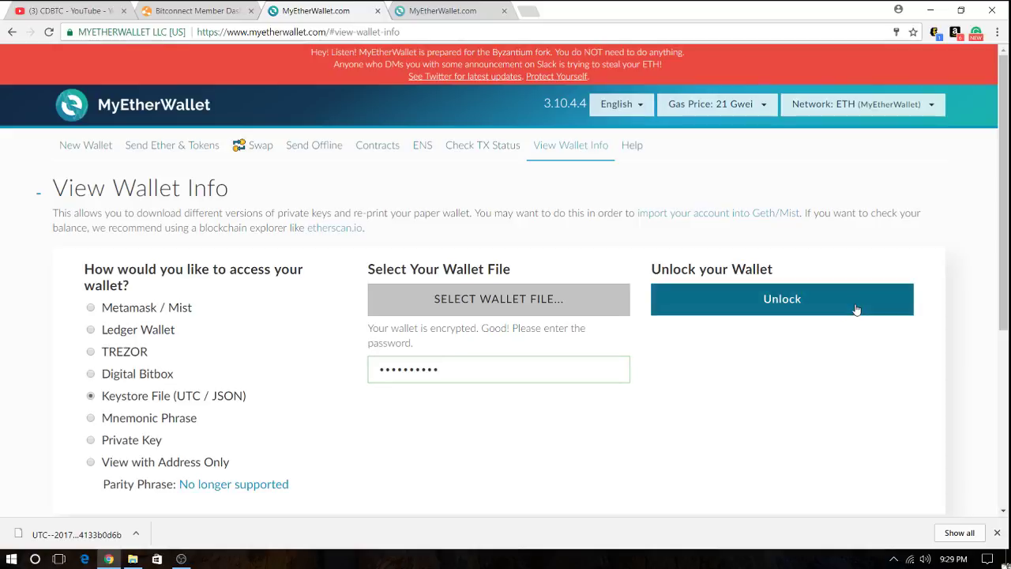
# - Unlock the new wallet, review its 0 ETH balance, QR code and tokens, then return to the older wallet
pyautogui.click(828, 313)
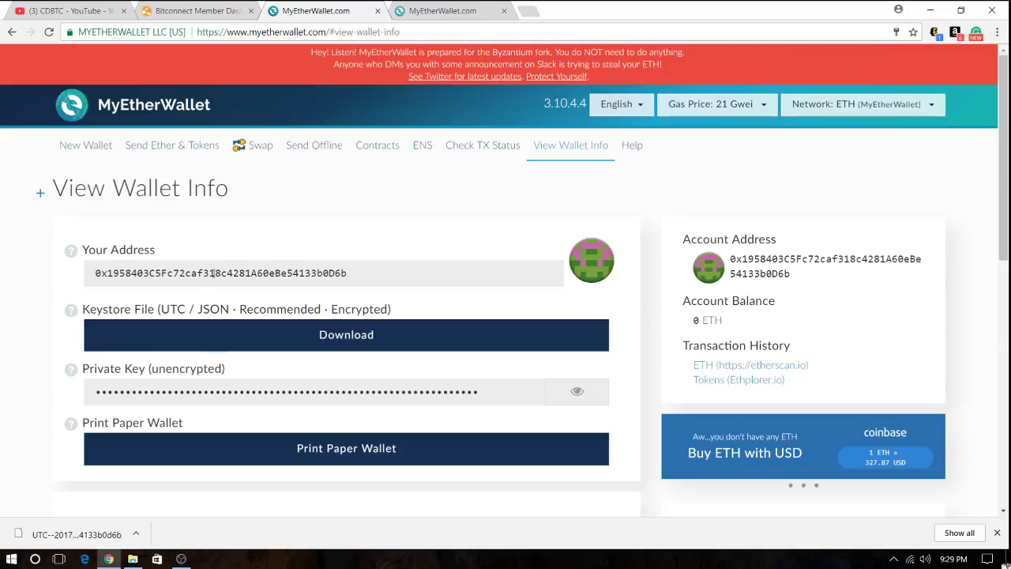
pyautogui.scroll(-1, 1008, 231)
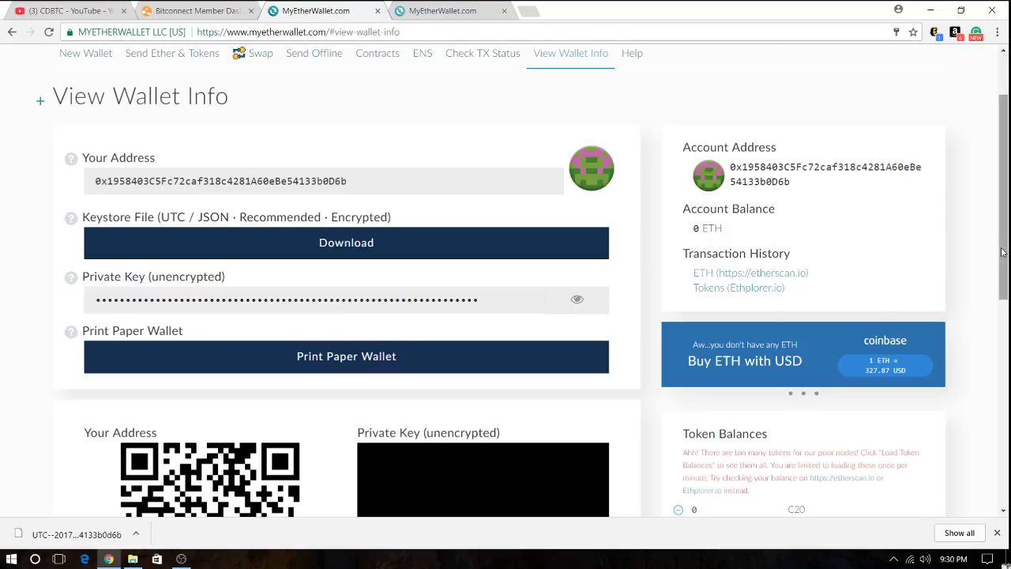
pyautogui.scroll(-2, 997, 254)
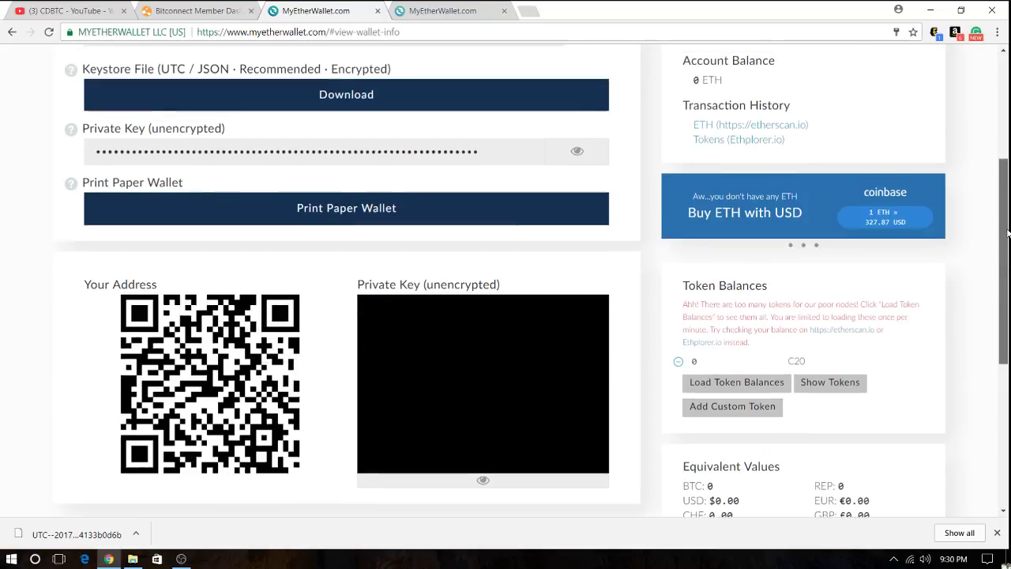
pyautogui.scroll(2, 1007, 277)
pyautogui.scroll(1, 1007, 237)
pyautogui.scroll(-1, 1007, 237)
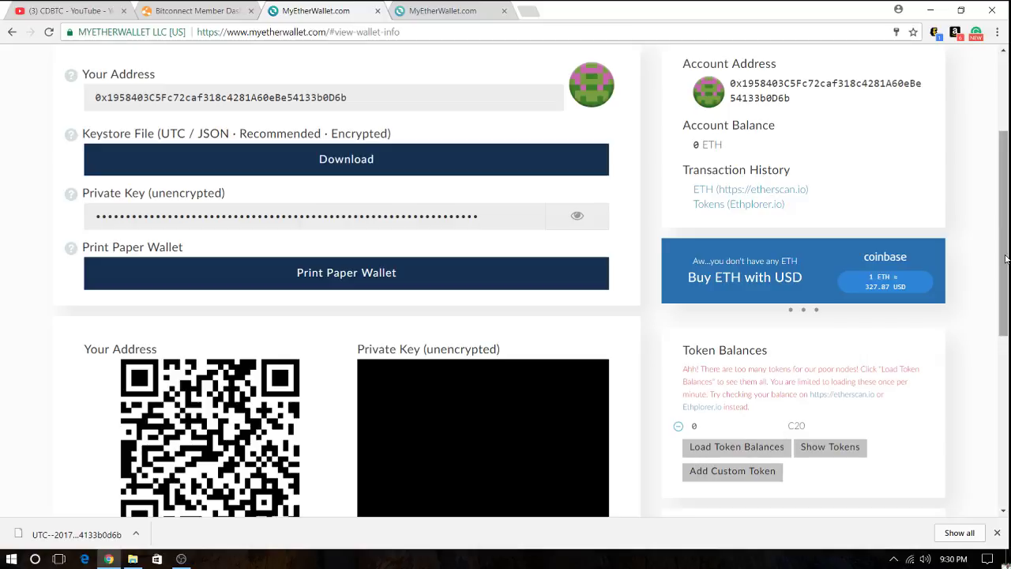
pyautogui.scroll(2, 1005, 258)
pyautogui.click(438, 11)
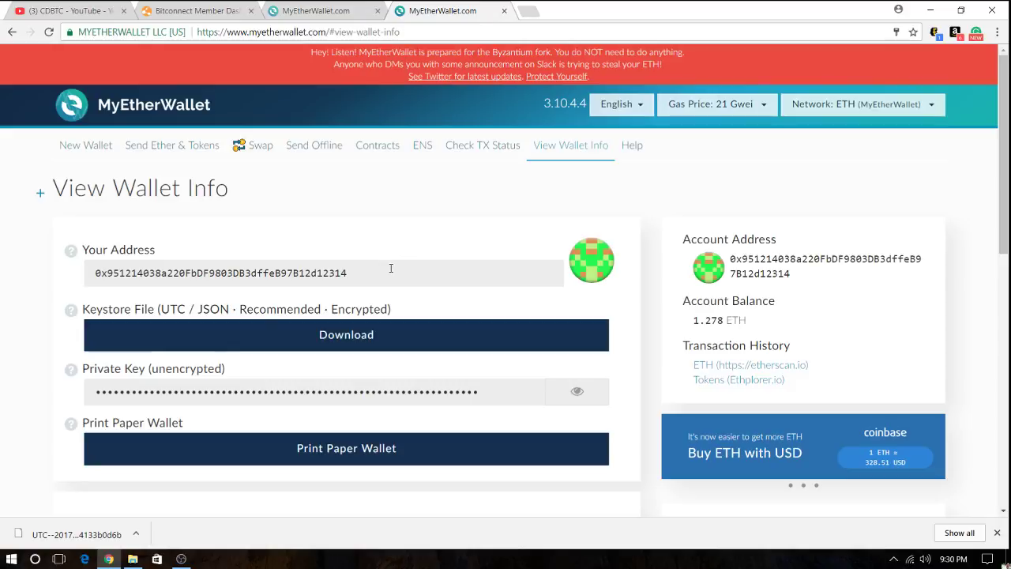
# - Select the older wallet's address, scroll to its token balances, and close the download bar
pyautogui.moveTo(390, 269); pyautogui.dragTo(28, 280)
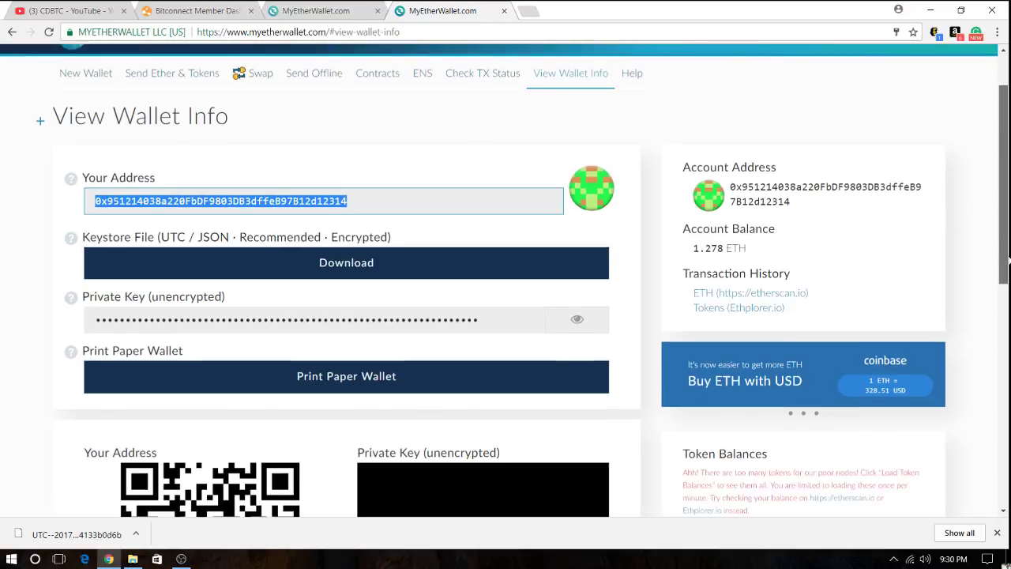
pyautogui.moveTo(1003, 215); pyautogui.dragTo(1006, 283)
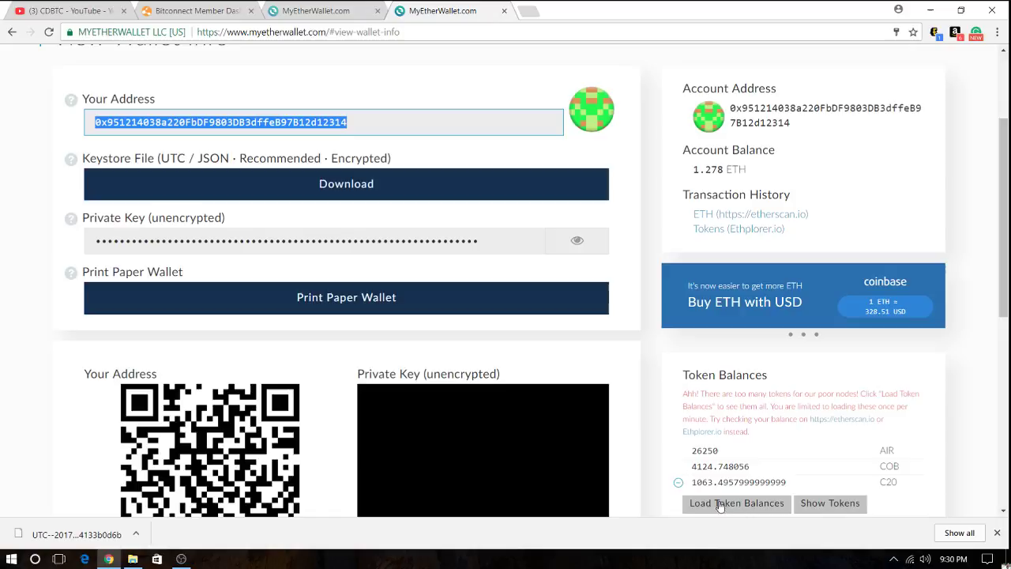
pyautogui.moveTo(1006, 312); pyautogui.dragTo(1006, 330)
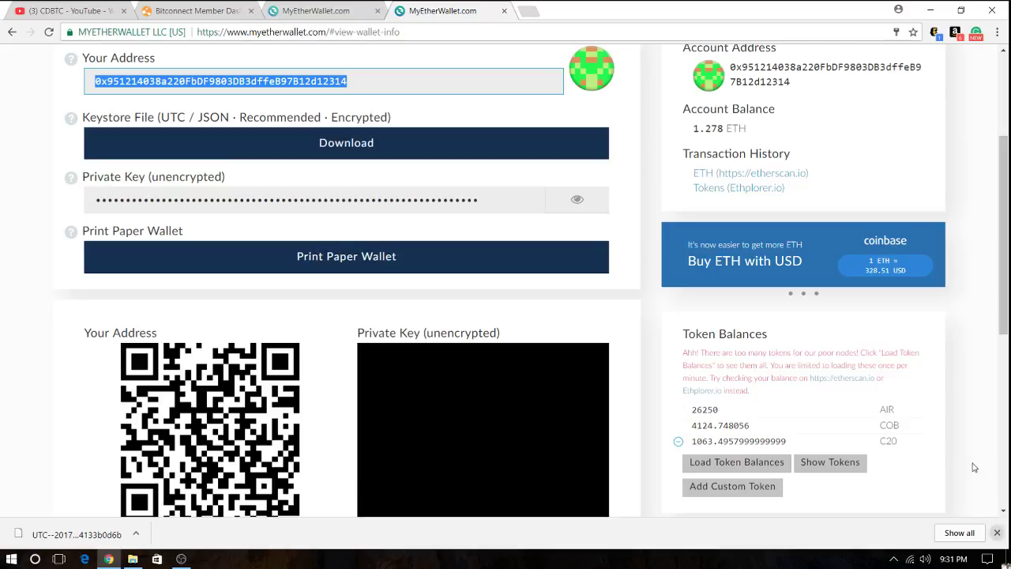
pyautogui.click(998, 535)
pyautogui.scroll(3, 965, 446)
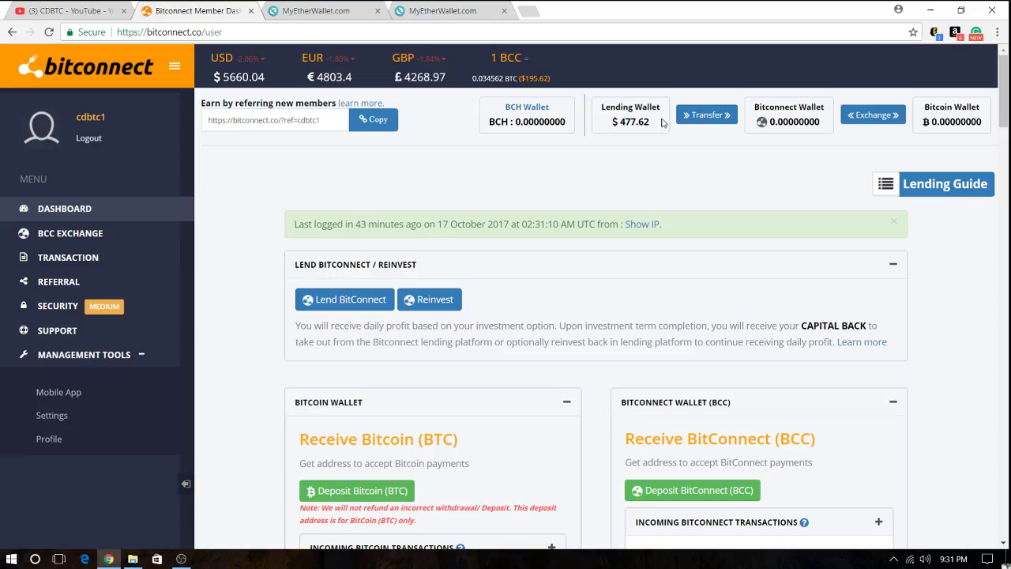
# - Dismiss Bitconnect's green 'Last logged in' banner and return to the new wallet's tab
pyautogui.click(863, 225)
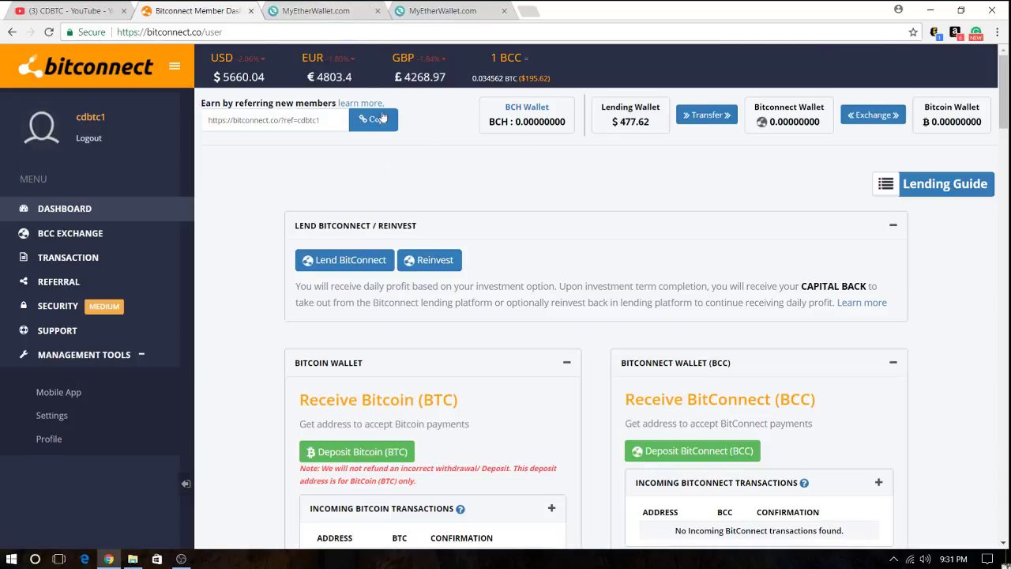
pyautogui.click(332, 13)
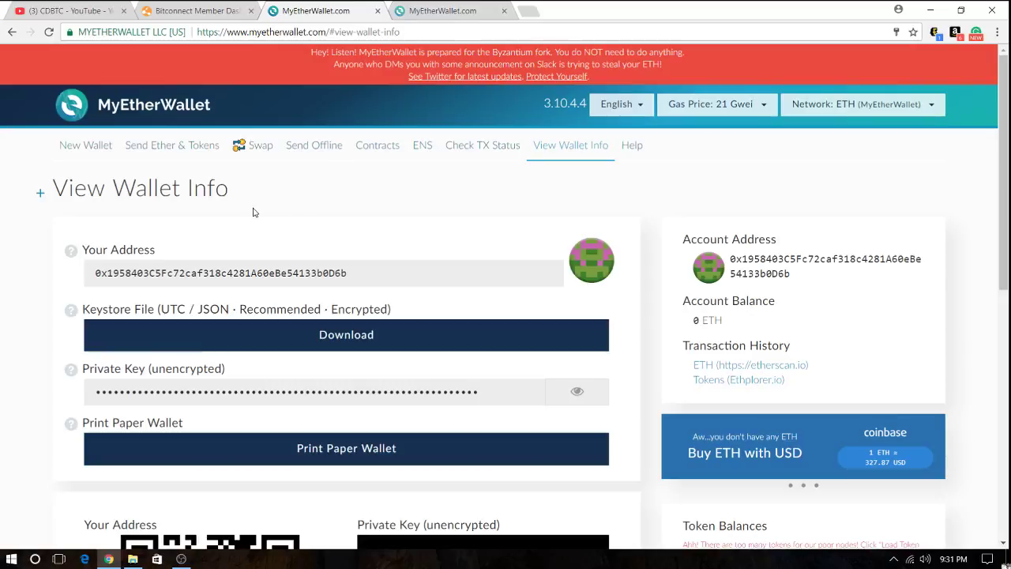
# - Close the new wallet's MyEtherWallet tab with its ×, revealing the 1.278 ETH wallet
pyautogui.click(378, 11)
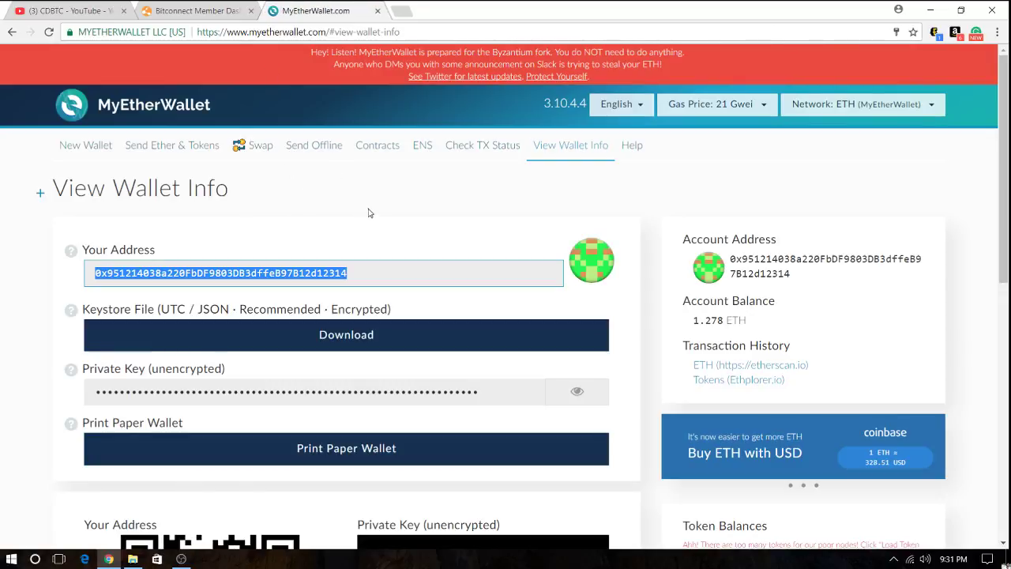